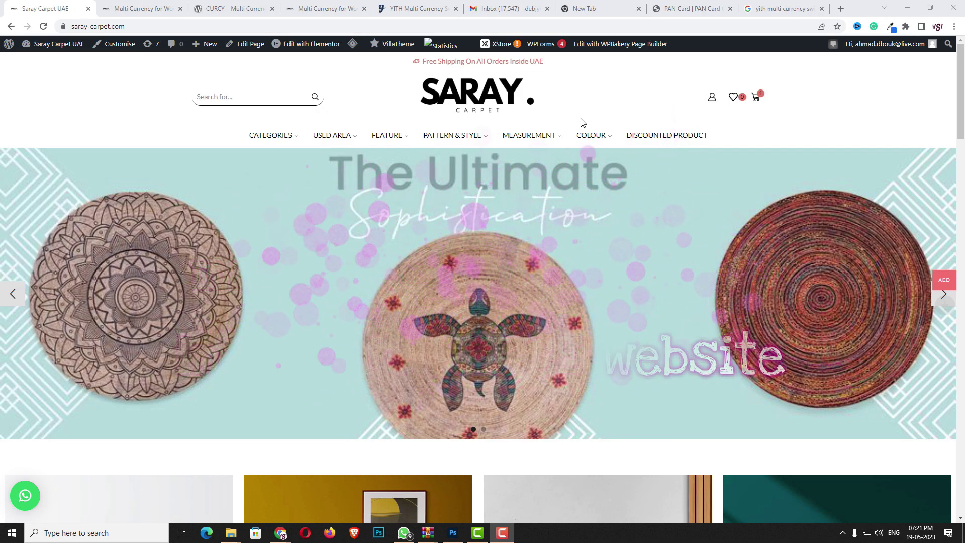
pyautogui.scroll(-2, 716, 285)
pyautogui.scroll(-2, 716, 284)
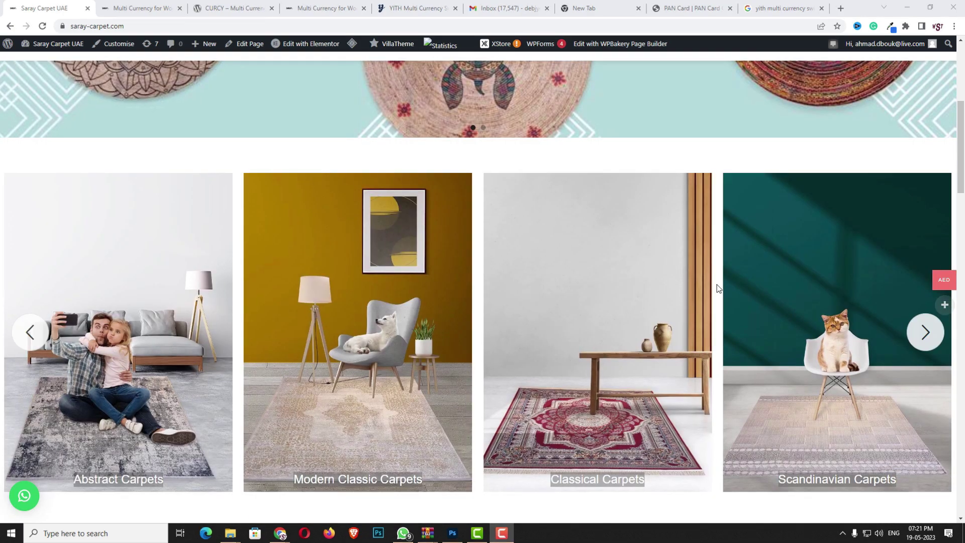
pyautogui.scroll(3, 716, 284)
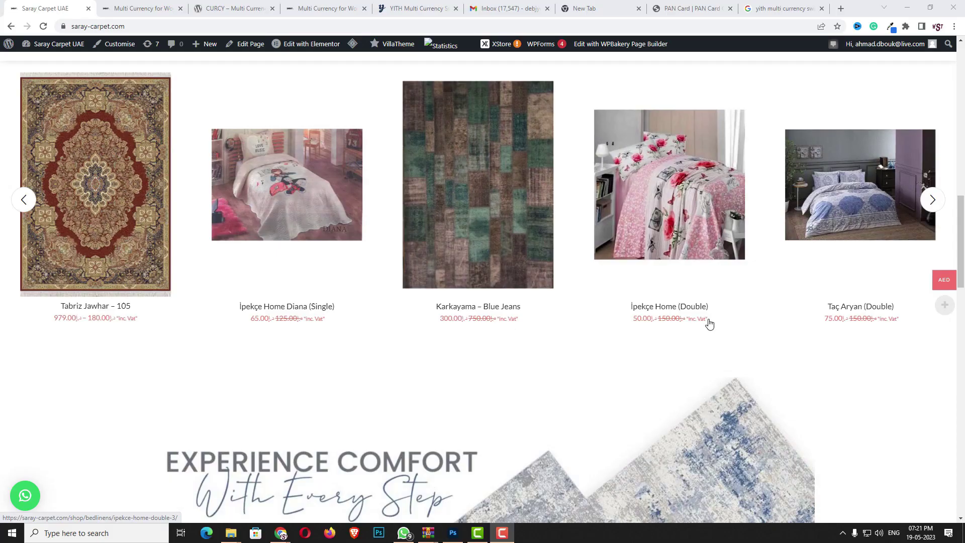
pyautogui.scroll(-3, 709, 324)
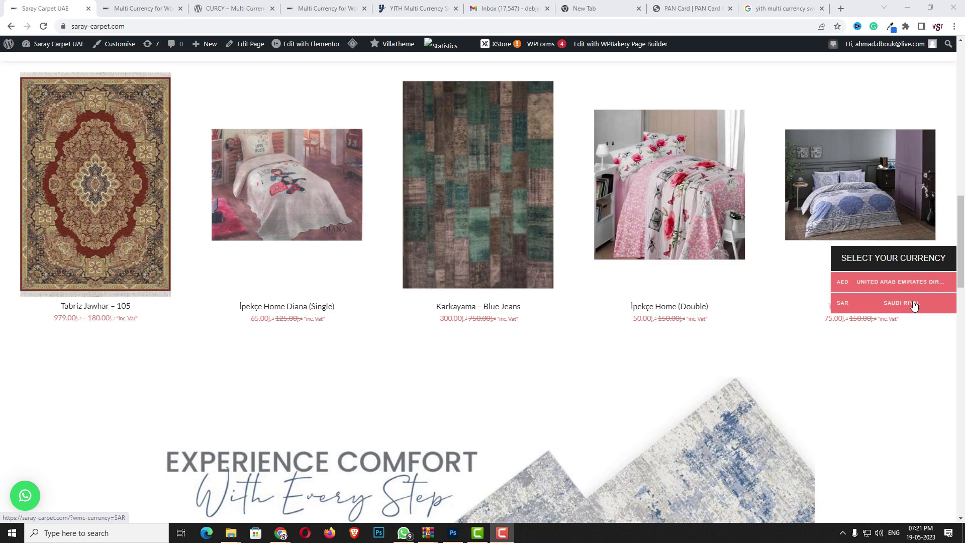
# Step: Switch storefront prices to Saudi riyal, then bring up the CURCY plugin page on wordpress.org
pyautogui.click(914, 304)
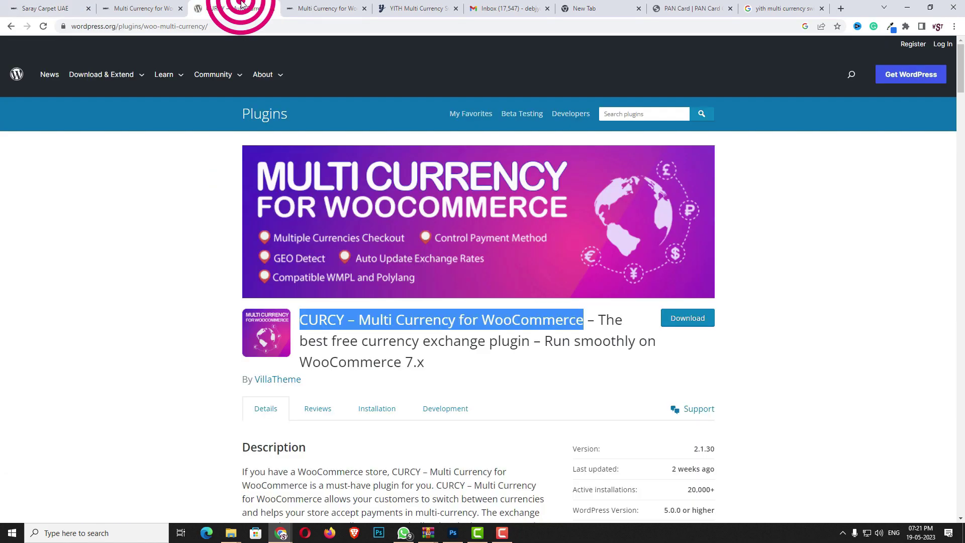
pyautogui.click(240, 9)
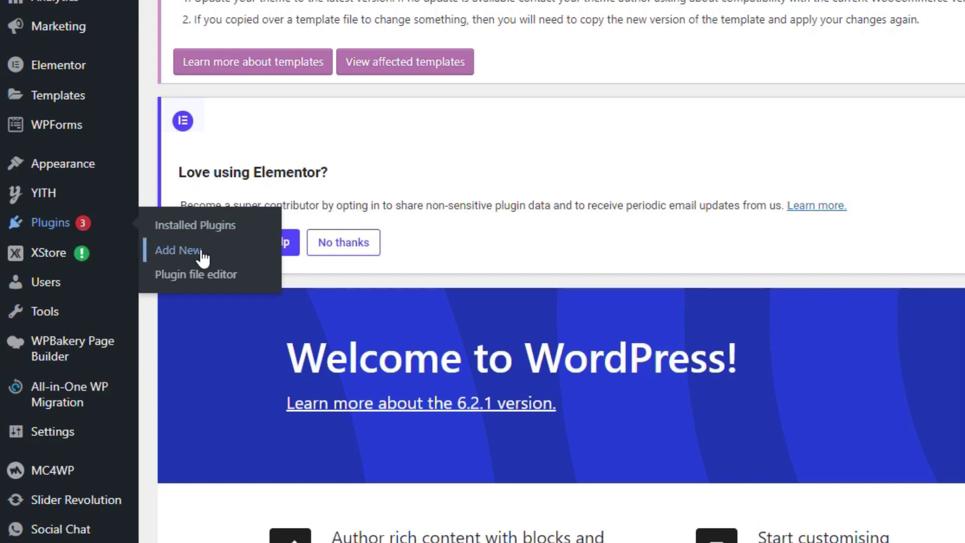
# Step: Search new plugins for the pasted 'CURCY – Multi Currency for WooCommerce' name, then install and activate it
pyautogui.click(202, 259)
pyautogui.click(844, 397)
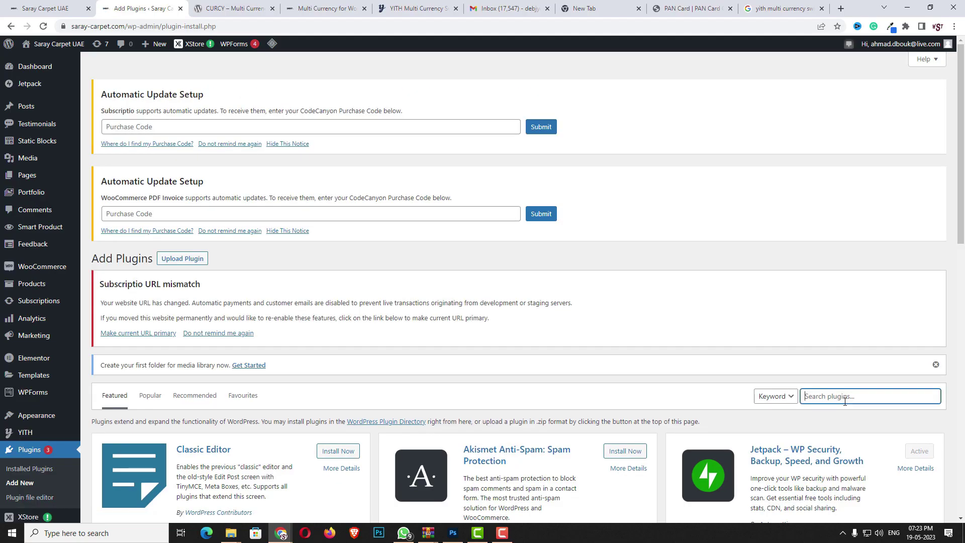
pyautogui.write('CURCY – Multi Currency for WooCommerce')
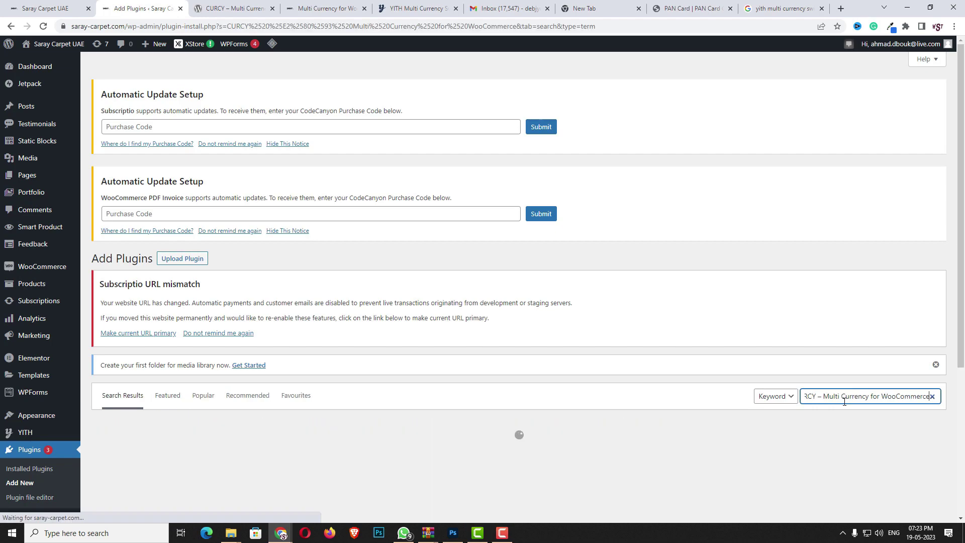
pyautogui.scroll(-2, 672, 398)
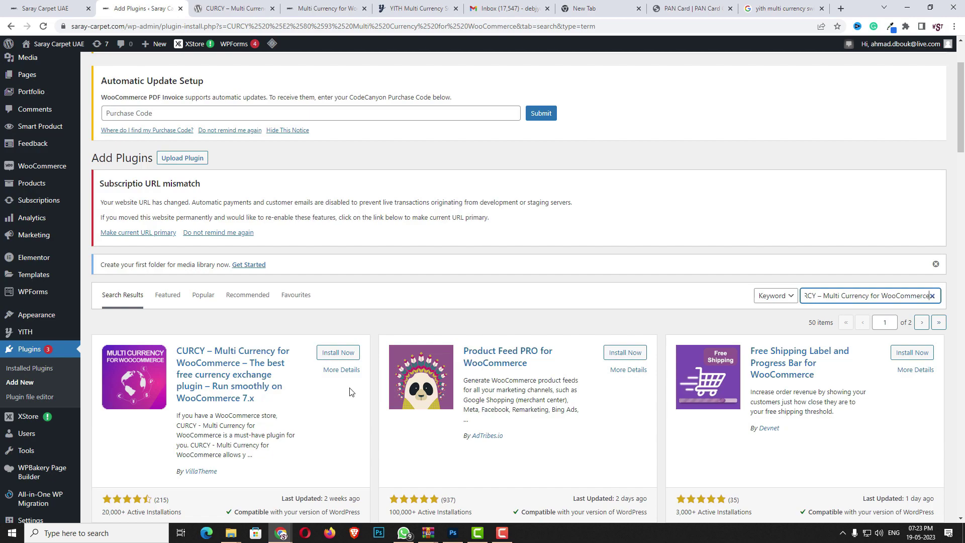
pyautogui.click(354, 355)
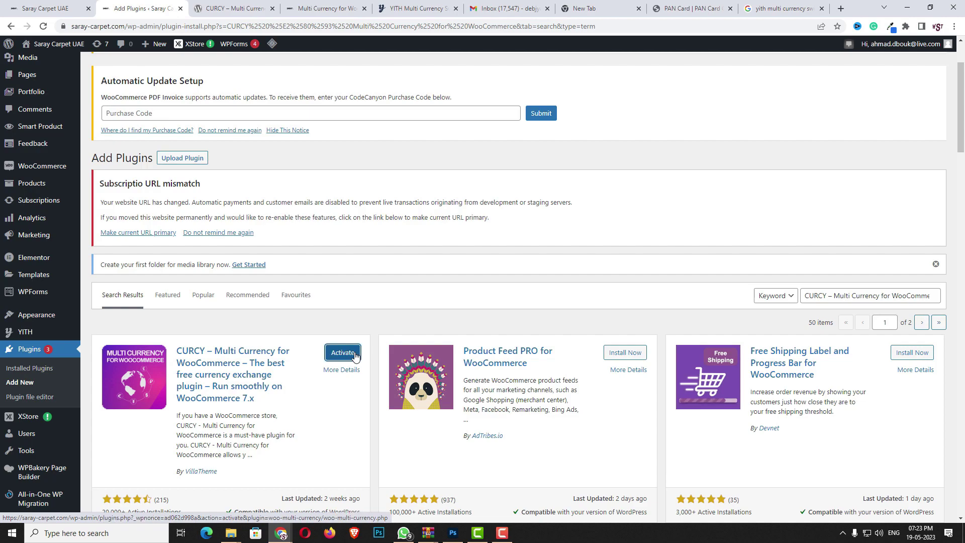
pyautogui.click(343, 353)
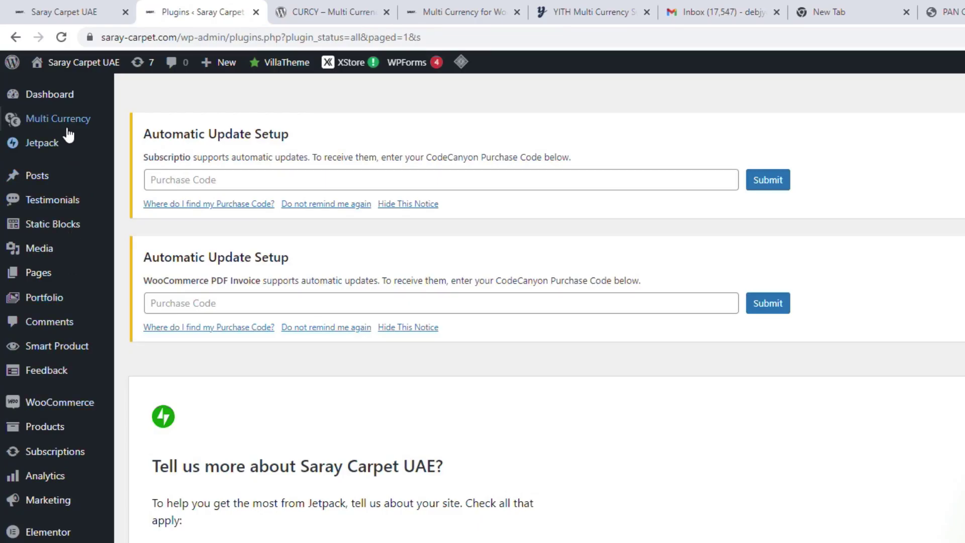
pyautogui.moveTo(58, 119)
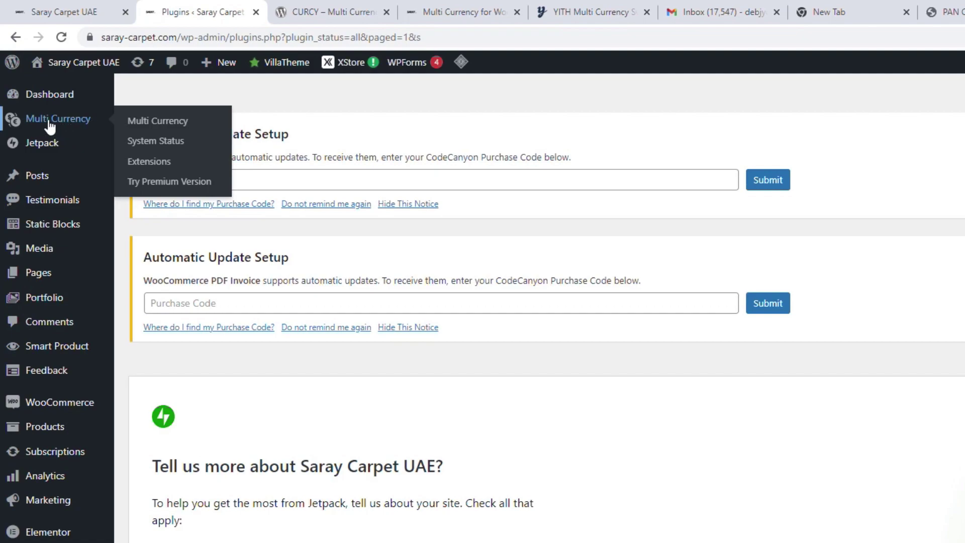
# Step: Add SAR-Saudi riyal as a second currency beside AED and update its rate to 1.02086
pyautogui.click(74, 123)
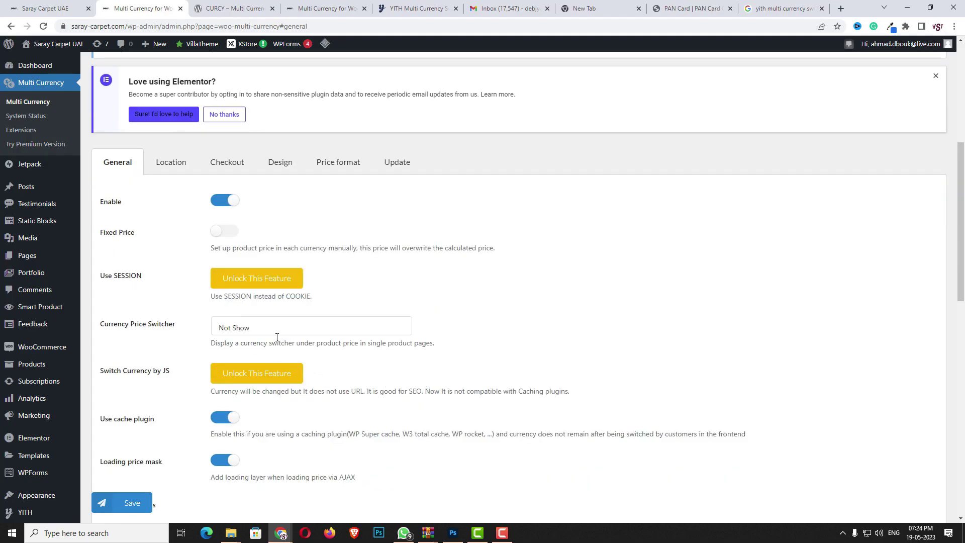
pyautogui.scroll(-3, 277, 337)
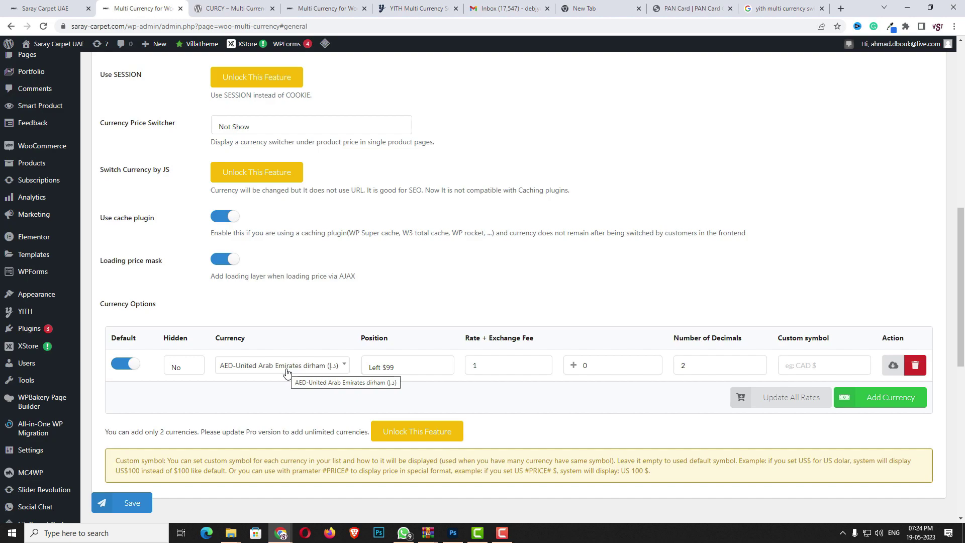
pyautogui.click(884, 406)
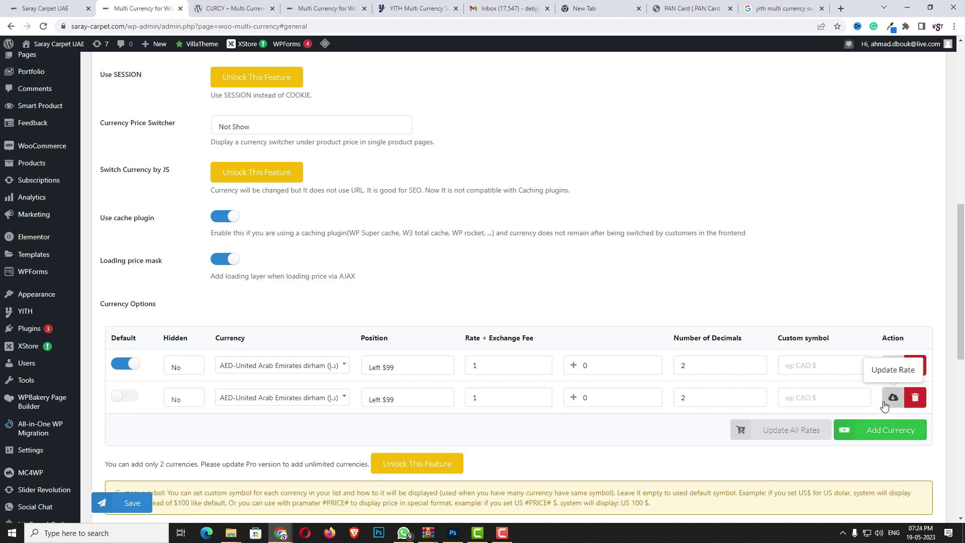
pyautogui.click(274, 397)
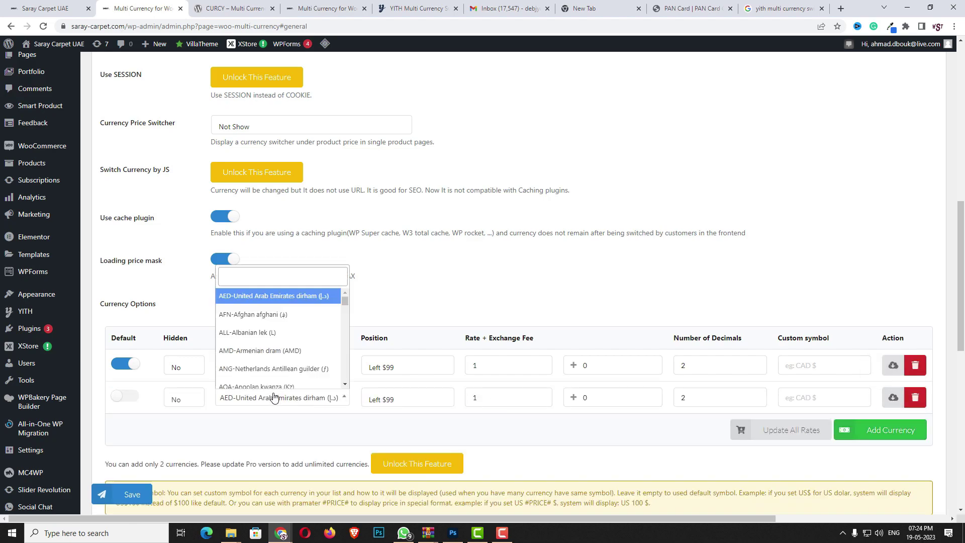
pyautogui.click(260, 279)
pyautogui.write('sau')
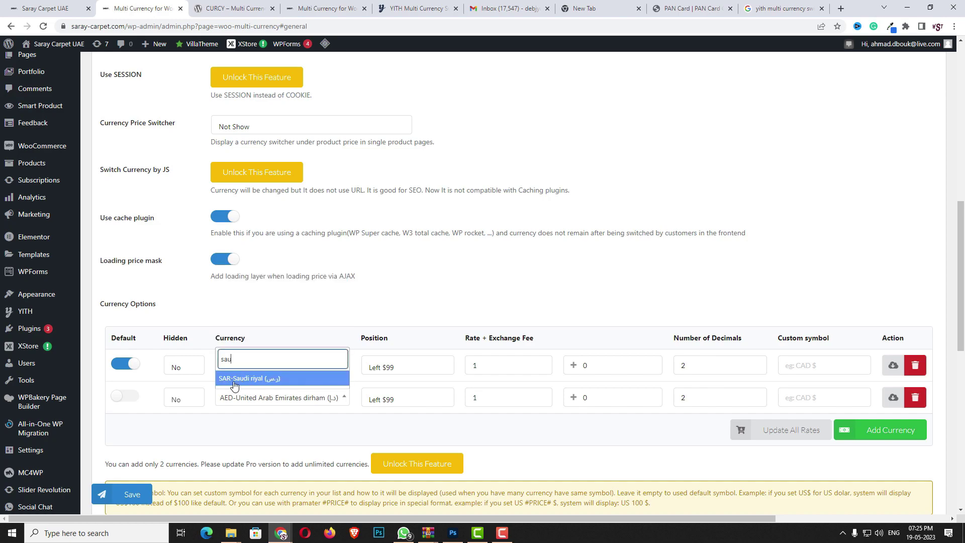
pyautogui.click(266, 378)
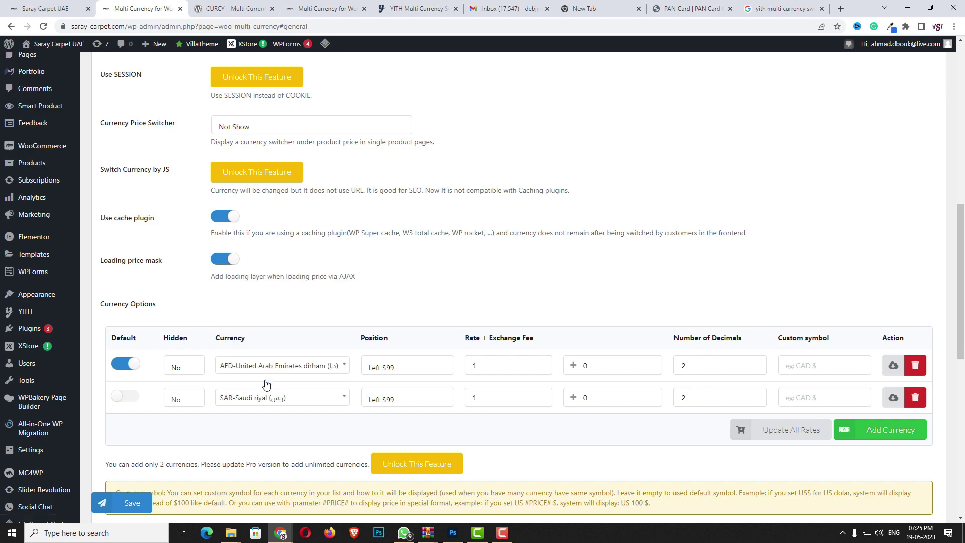
pyautogui.click(776, 431)
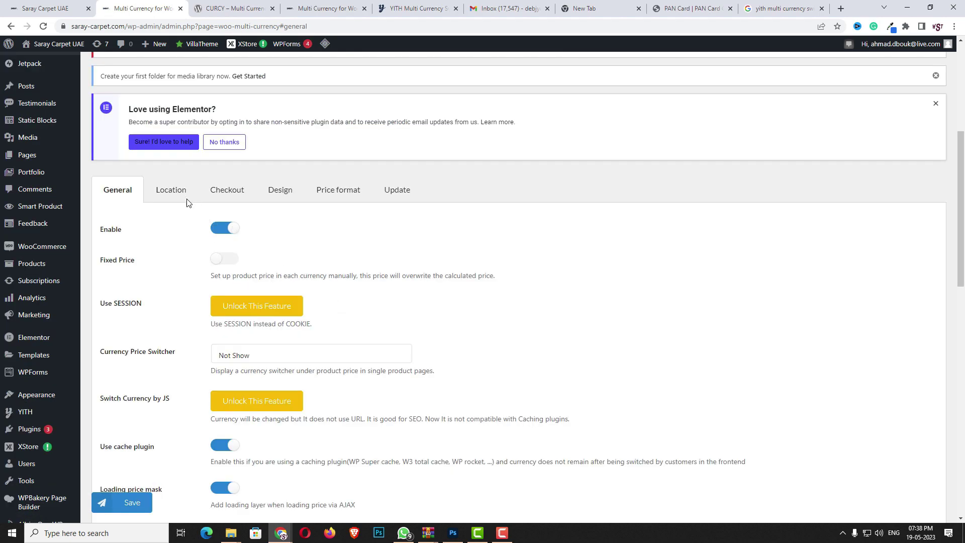
pyautogui.click(178, 195)
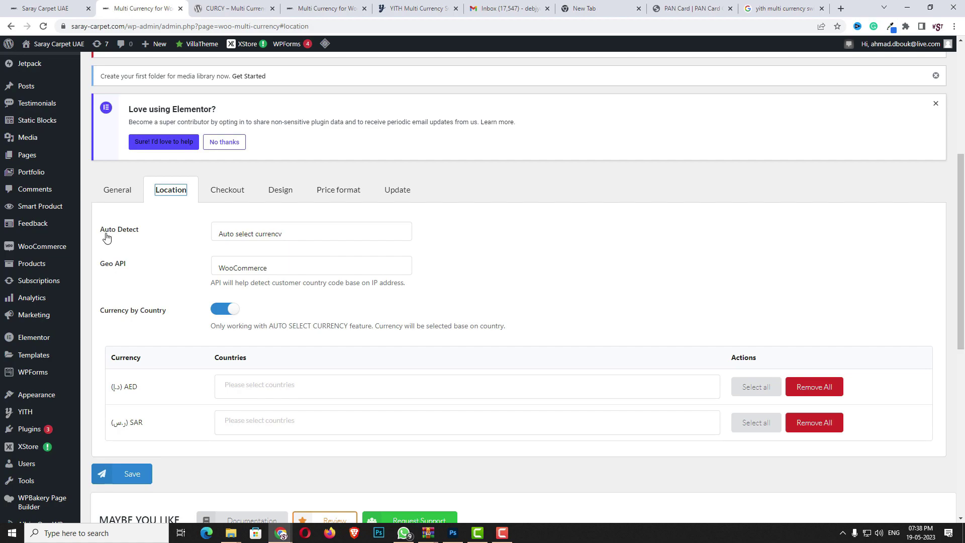
# Step: Keep auto-detect by location, assign United Arab Emirates to AED and Saudi Arabia to SAR, and save
pyautogui.click(272, 233)
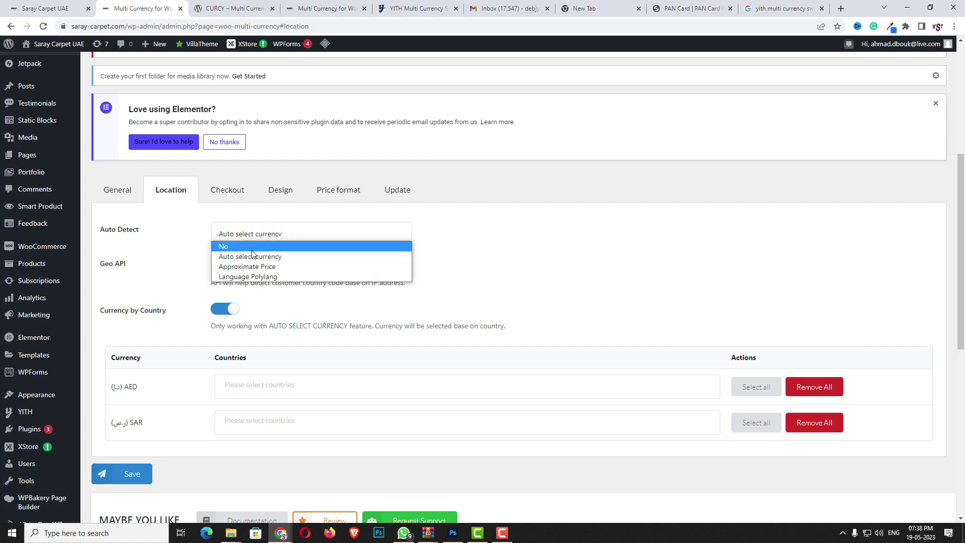
pyautogui.click(280, 258)
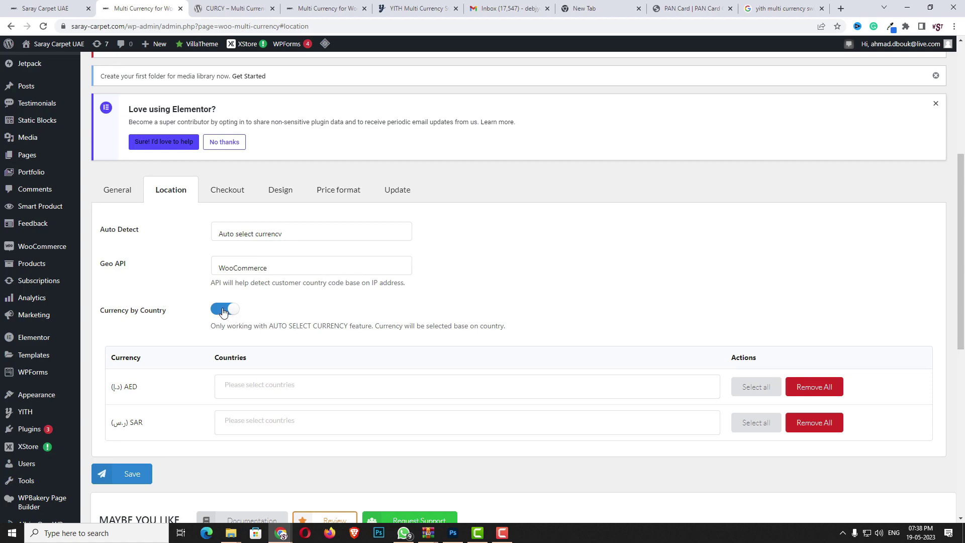
pyautogui.click(277, 386)
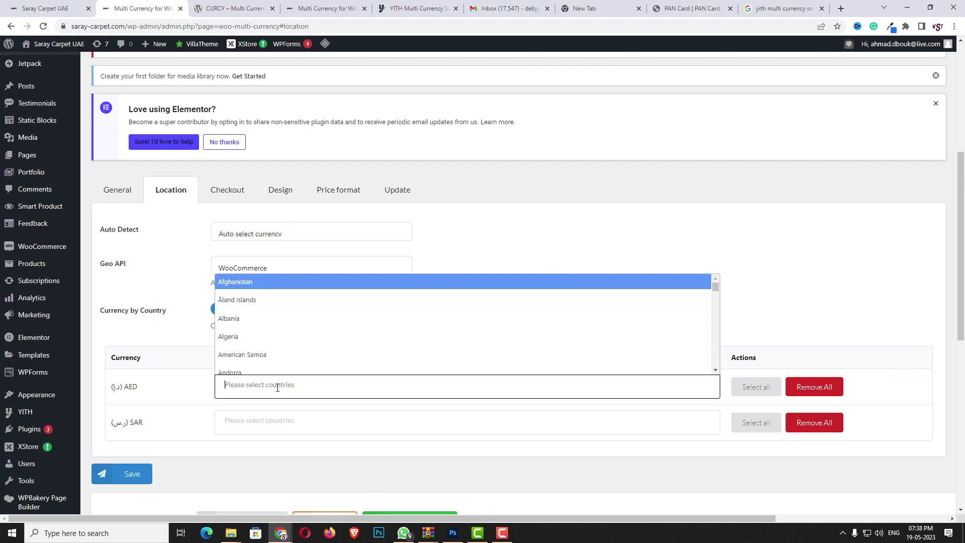
pyautogui.write('un')
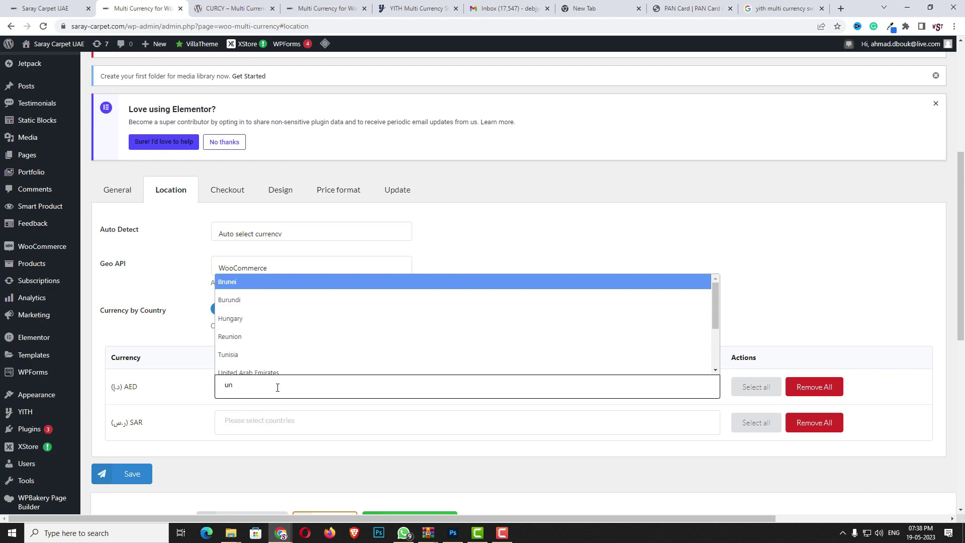
pyautogui.write('ite')
pyautogui.click(266, 310)
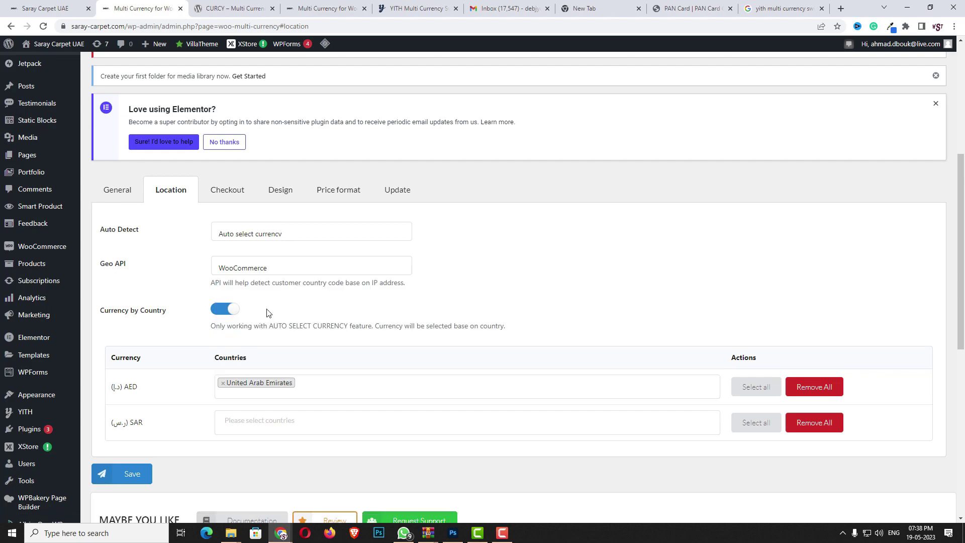
pyautogui.click(289, 416)
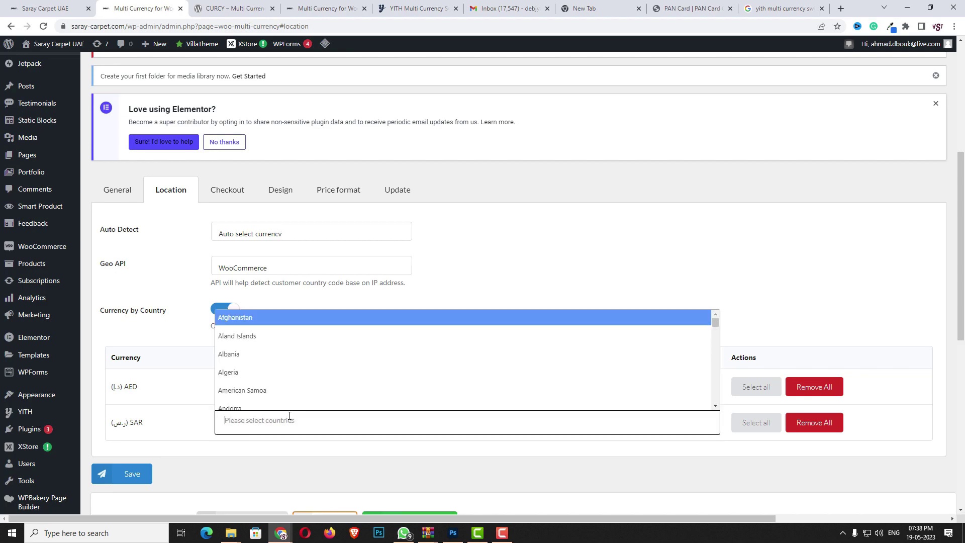
pyautogui.write('sau')
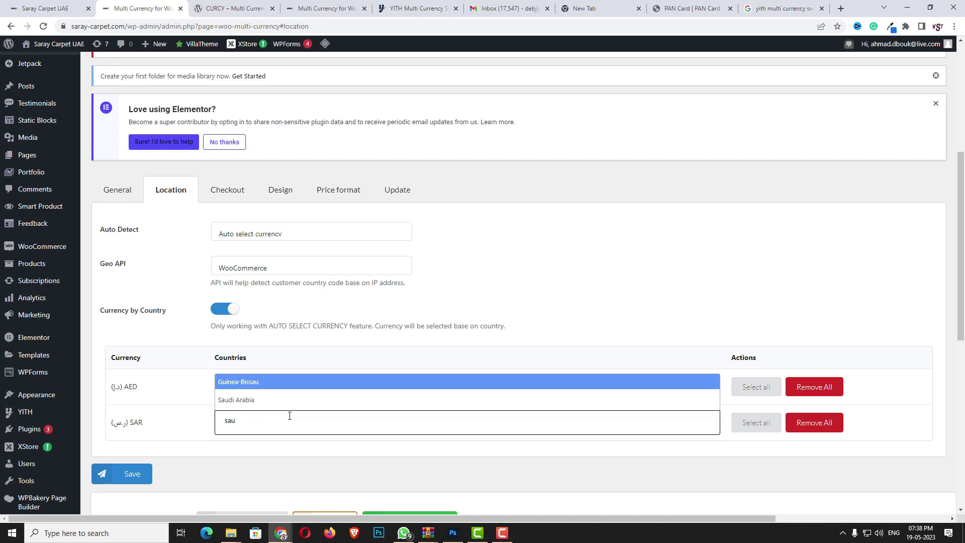
pyautogui.click(274, 402)
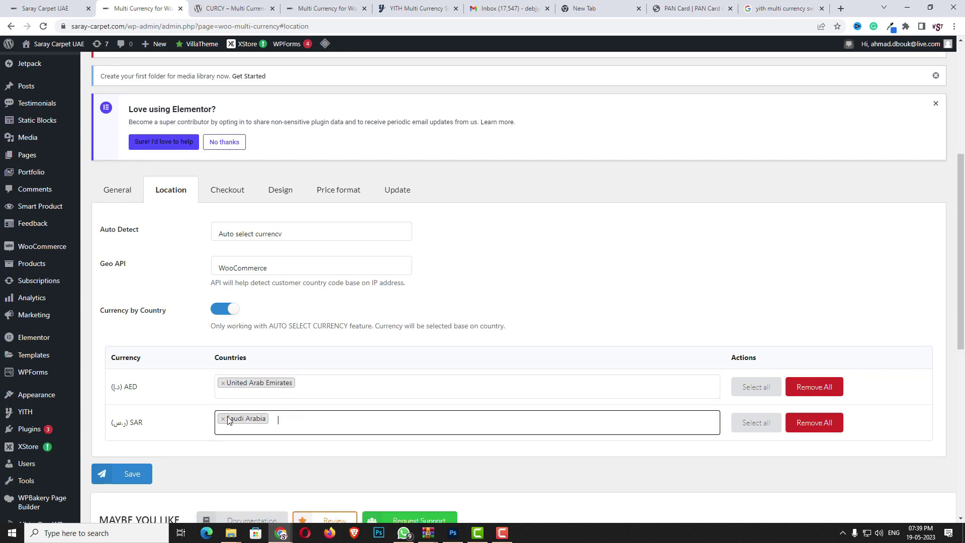
pyautogui.click(140, 475)
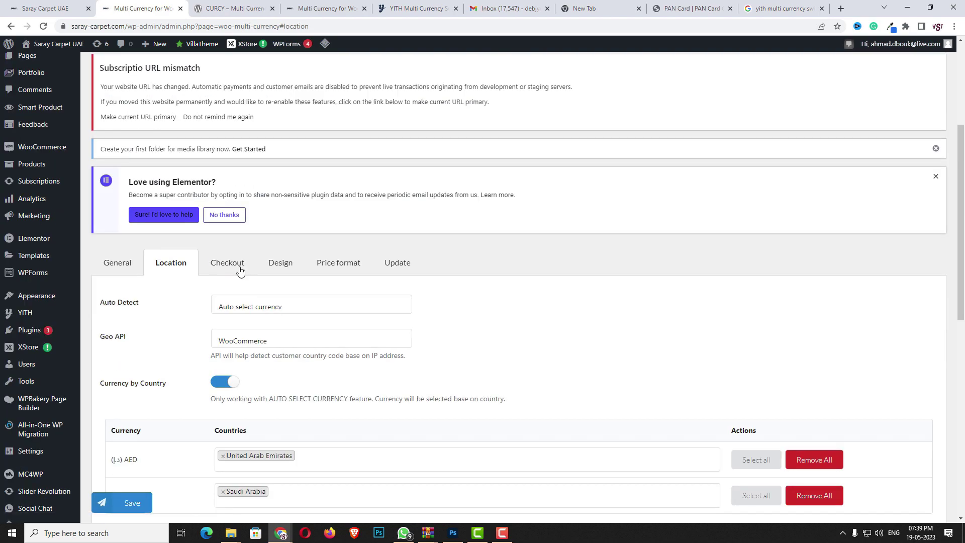
# Step: Review Checkout settings, then toggle the currency bar Enable off and back on and edit its title
pyautogui.click(239, 270)
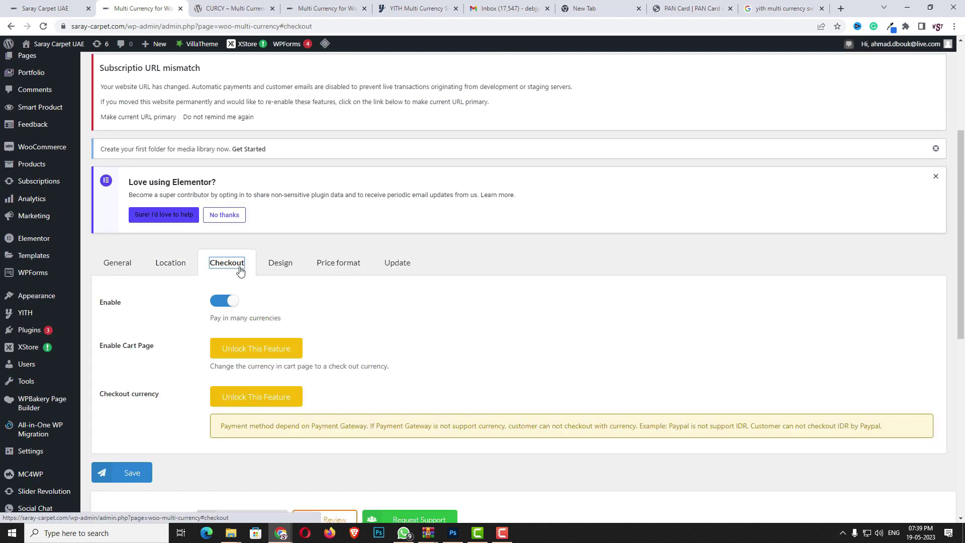
pyautogui.scroll(-3, 363, 309)
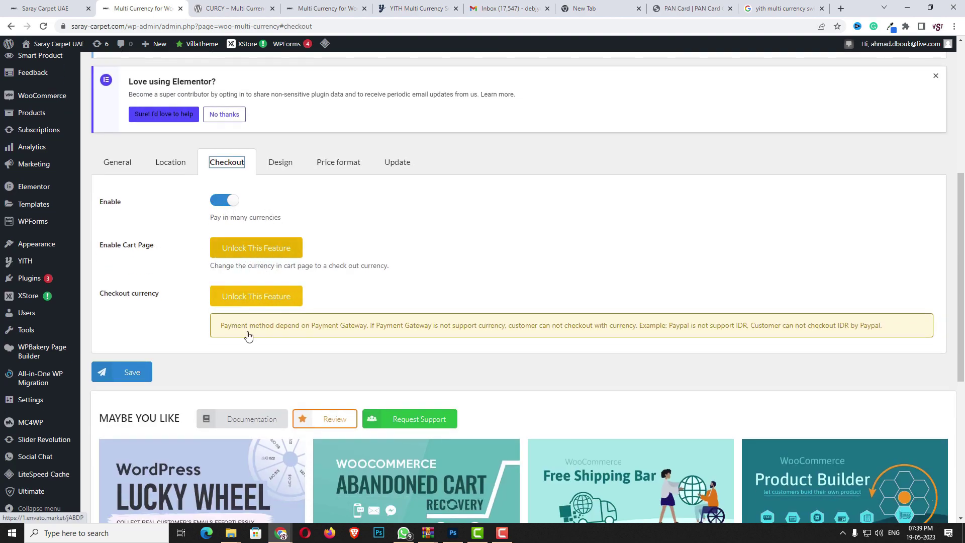
pyautogui.click(287, 168)
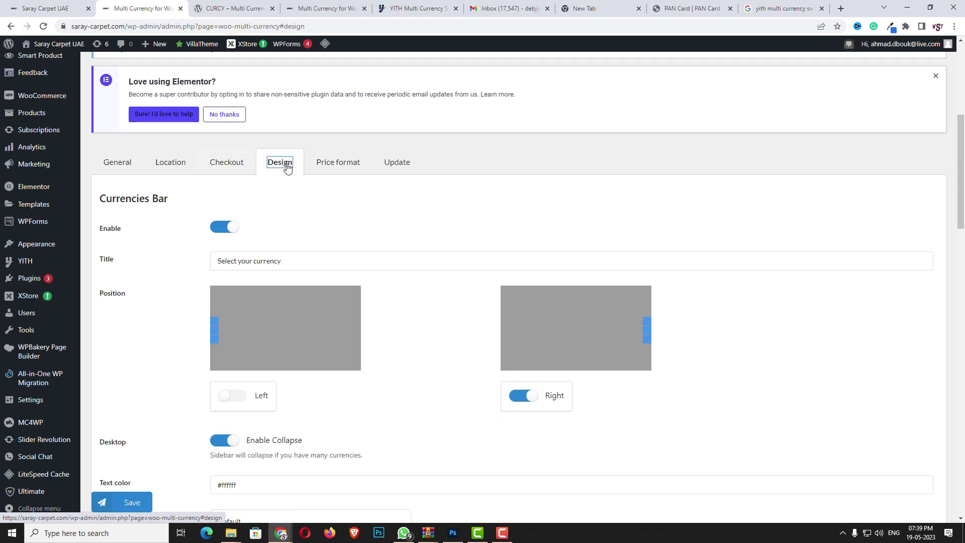
pyautogui.click(218, 233)
pyautogui.scroll(-1, 321, 248)
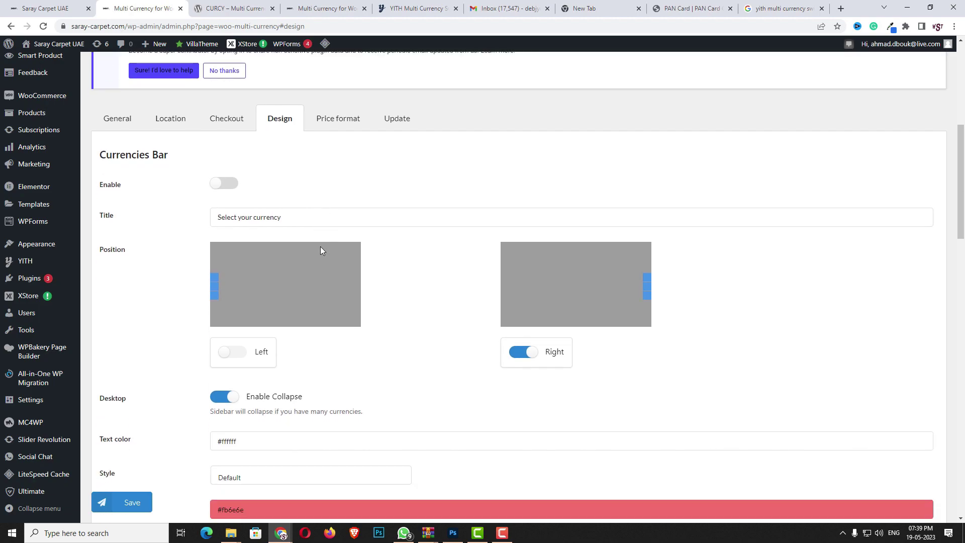
pyautogui.click(226, 180)
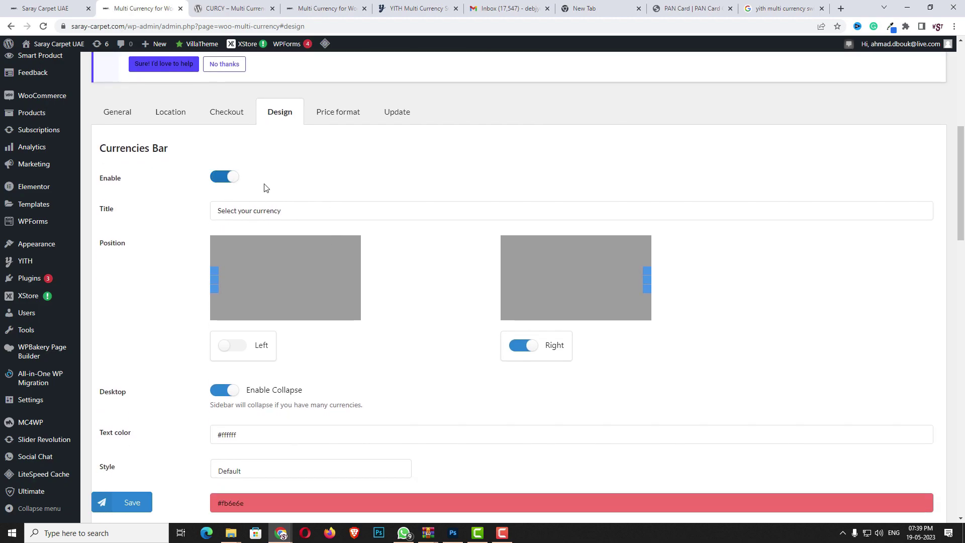
pyautogui.click(312, 213)
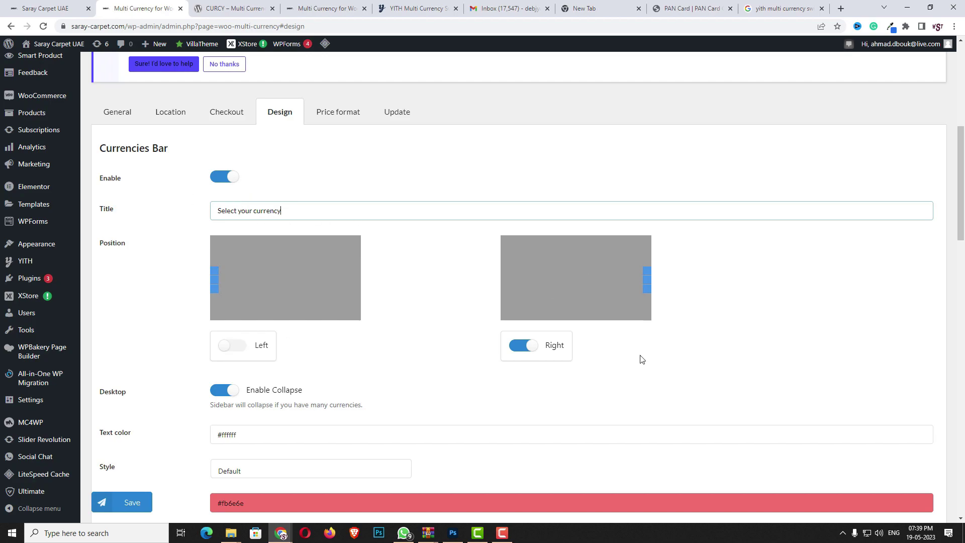
pyautogui.scroll(-2, 657, 357)
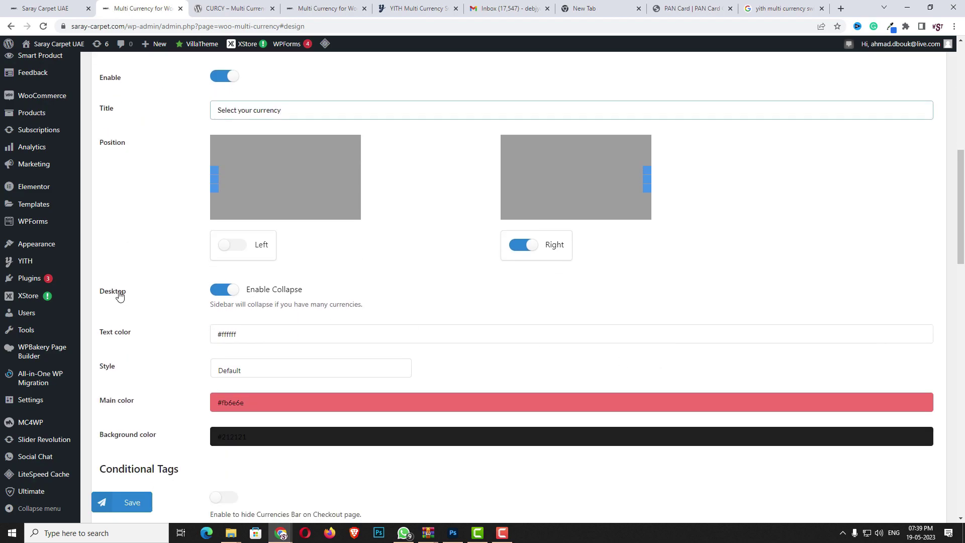
# Step: Turn off desktop Enable Collapse, leave the main colour unchanged, view Price format, and save
pyautogui.click(227, 293)
pyautogui.scroll(-1, 341, 338)
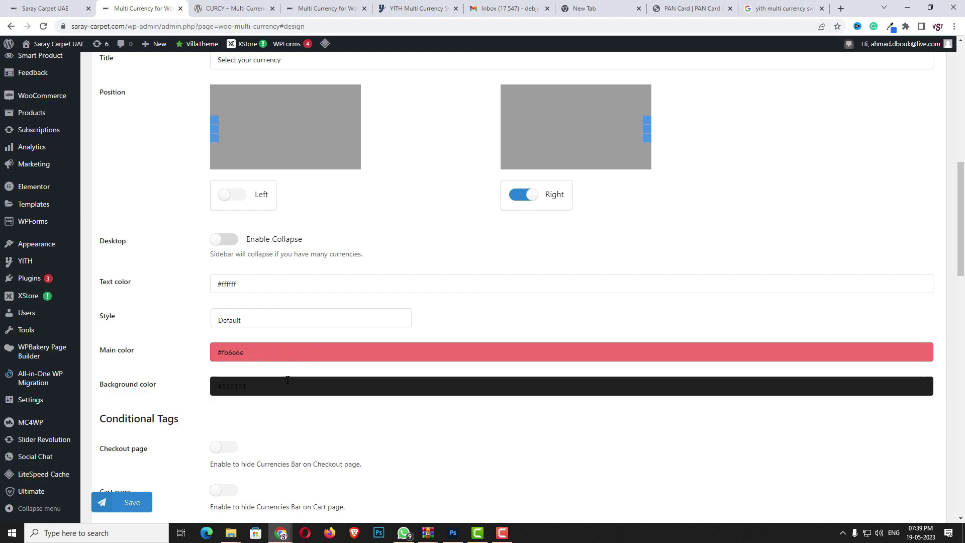
pyautogui.scroll(-1, 370, 409)
pyautogui.scroll(-1, 369, 410)
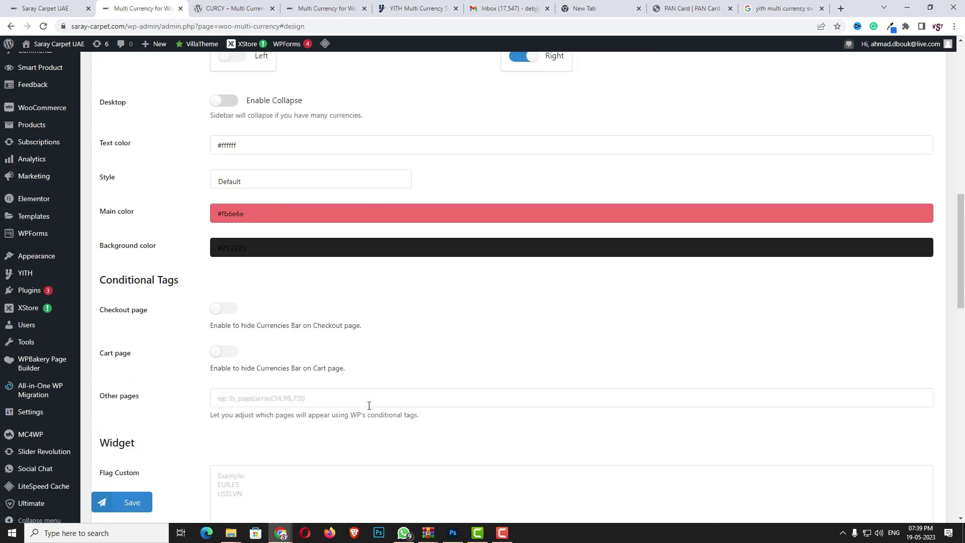
pyautogui.scroll(1, 370, 403)
pyautogui.click(268, 296)
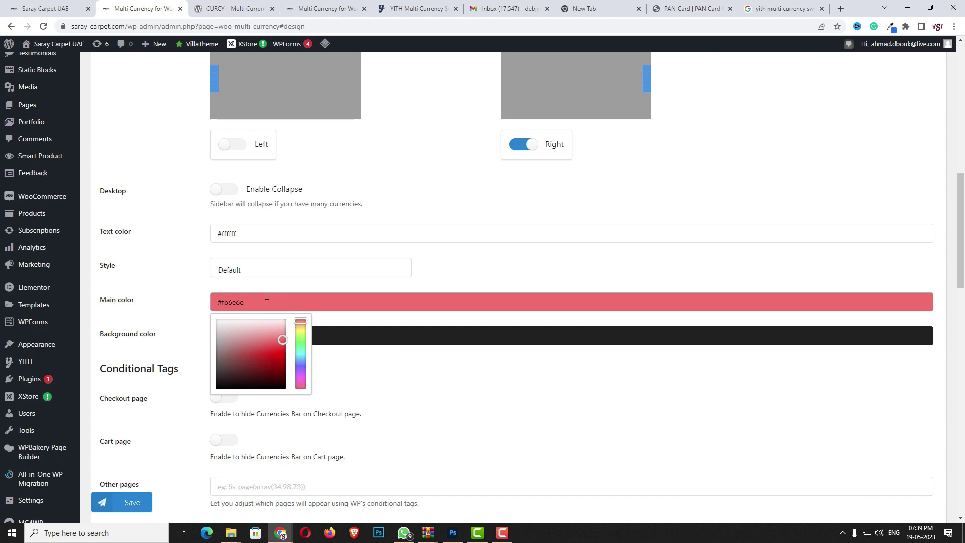
pyautogui.click(398, 375)
pyautogui.scroll(-1, 399, 375)
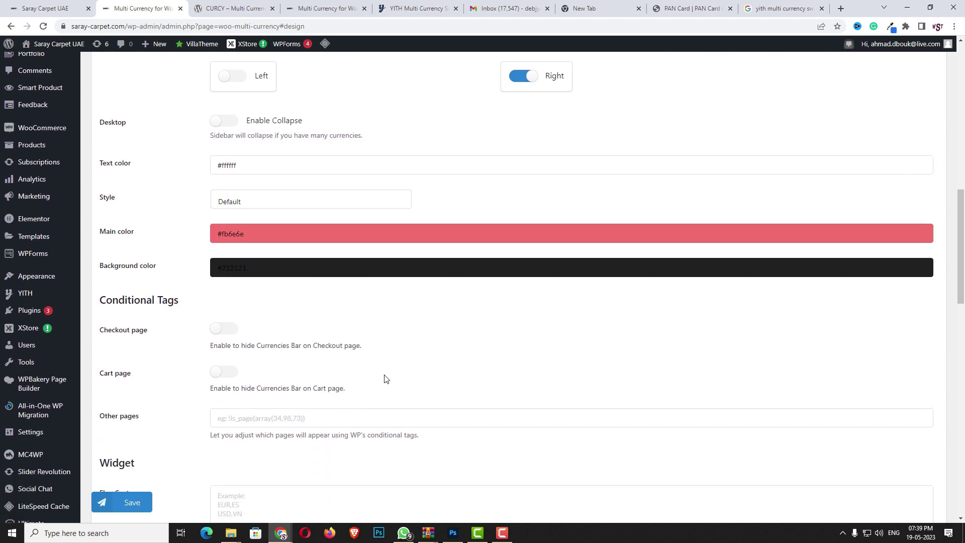
pyautogui.scroll(-2, 386, 379)
pyautogui.scroll(-2, 436, 287)
pyautogui.scroll(4, 433, 317)
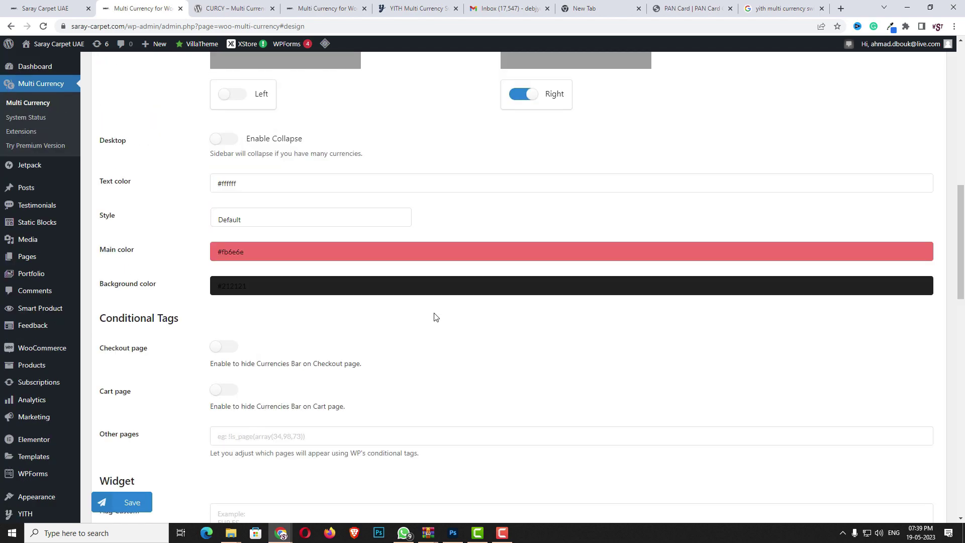
pyautogui.scroll(3, 433, 316)
pyautogui.scroll(1, 396, 258)
pyautogui.click(347, 218)
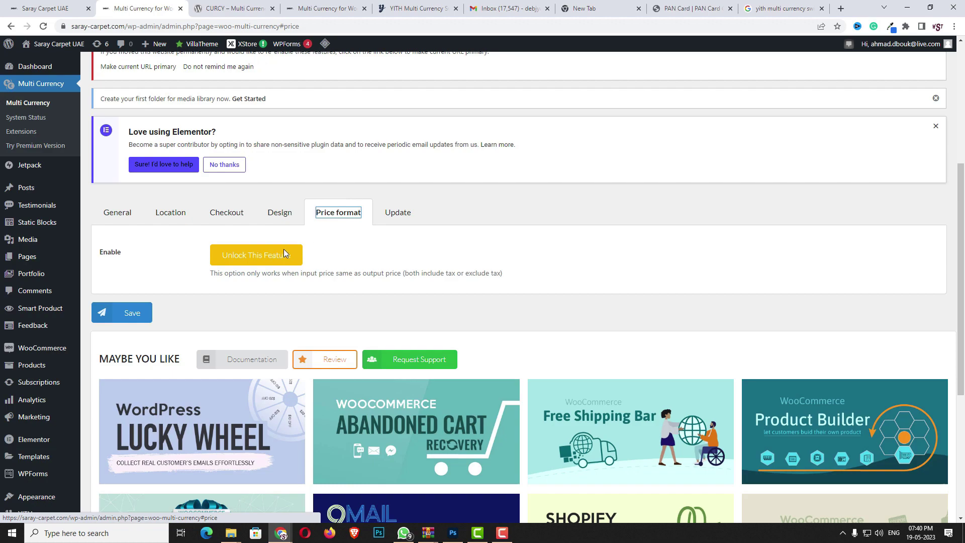
pyautogui.click(142, 314)
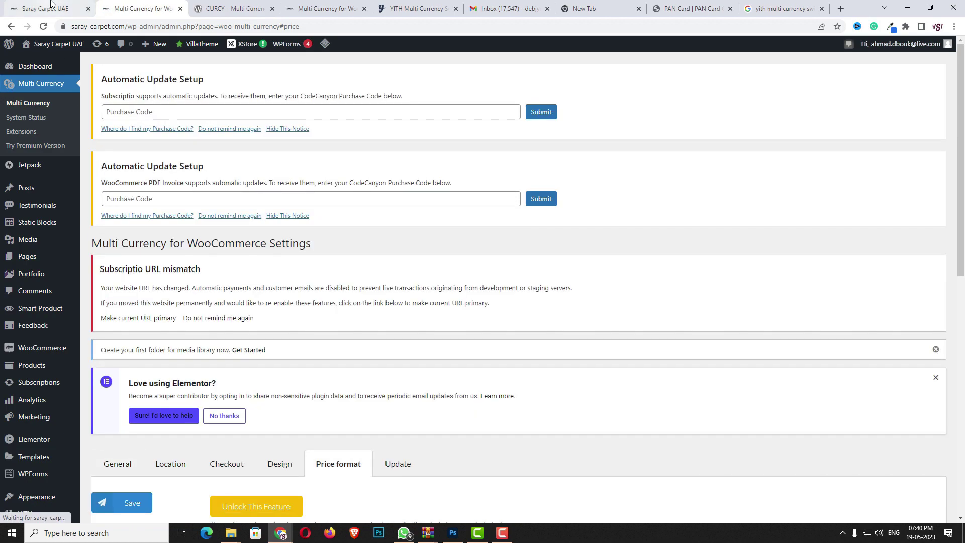
# Step: Reload the Saray Carpet storefront tab to show SAR prices and the AED/SAR switcher
pyautogui.click(45, 8)
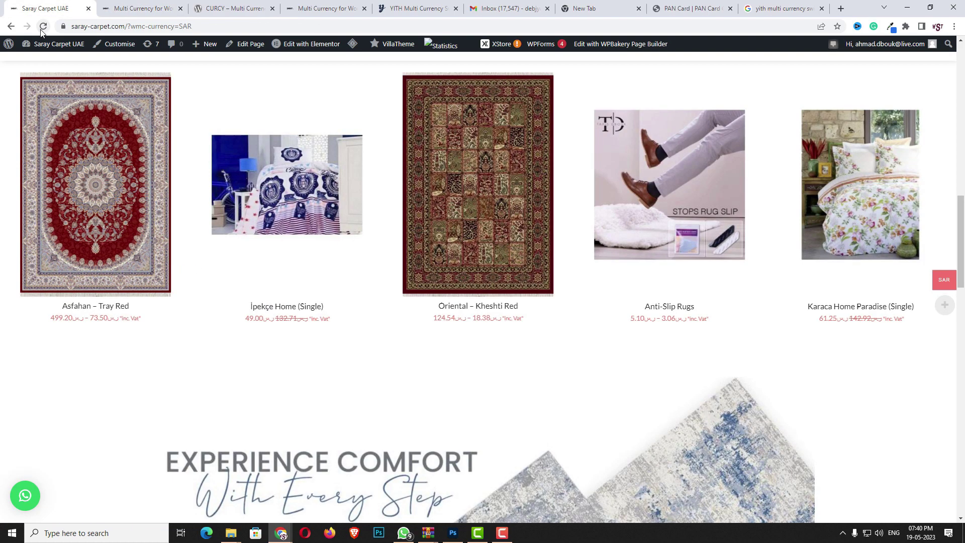
pyautogui.click(41, 30)
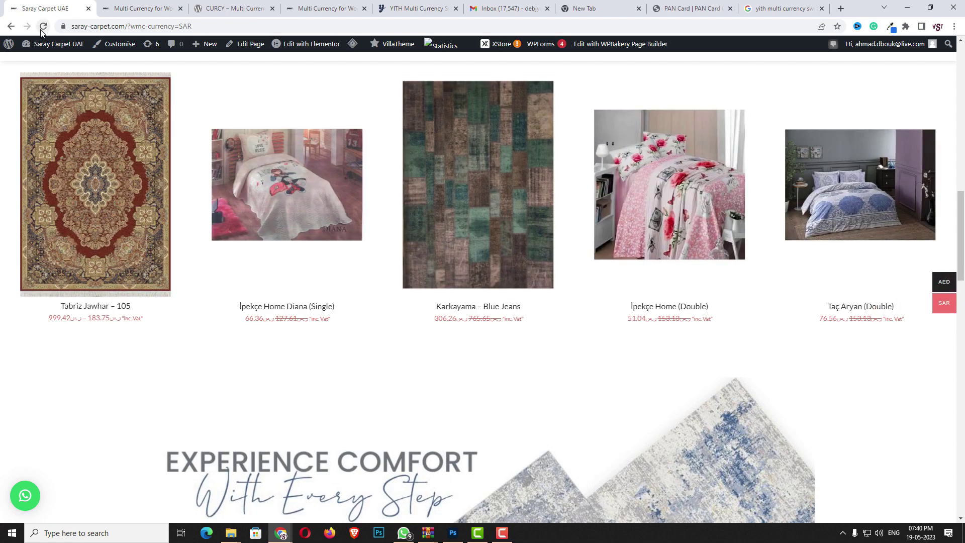